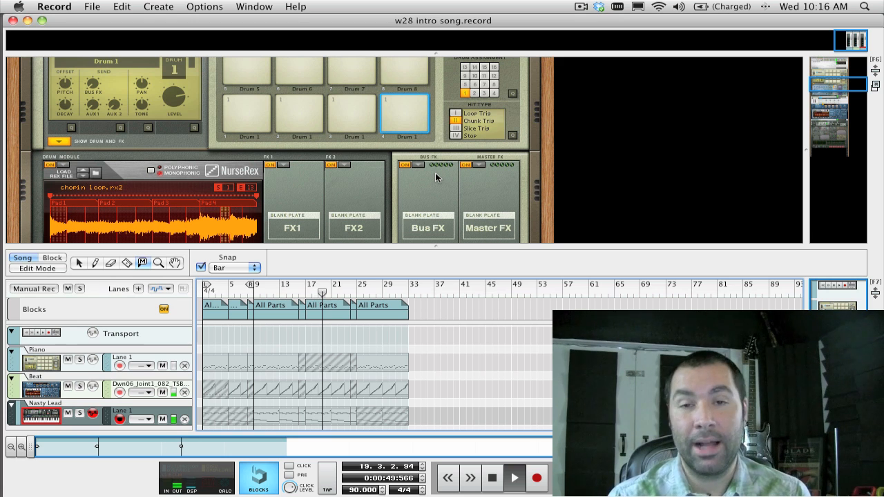
Step: Look at the song's main mixer and switch back to the rack view
key(F5)
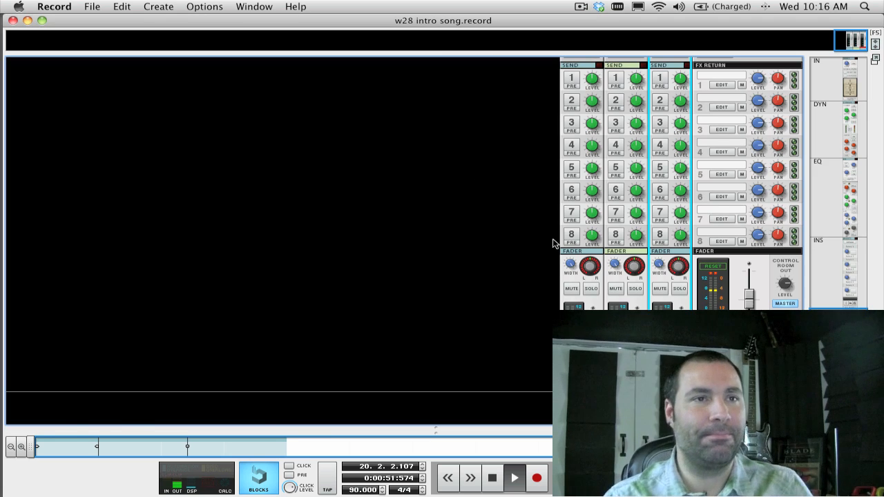
key(F6)
scroll(435, 251, up, 5)
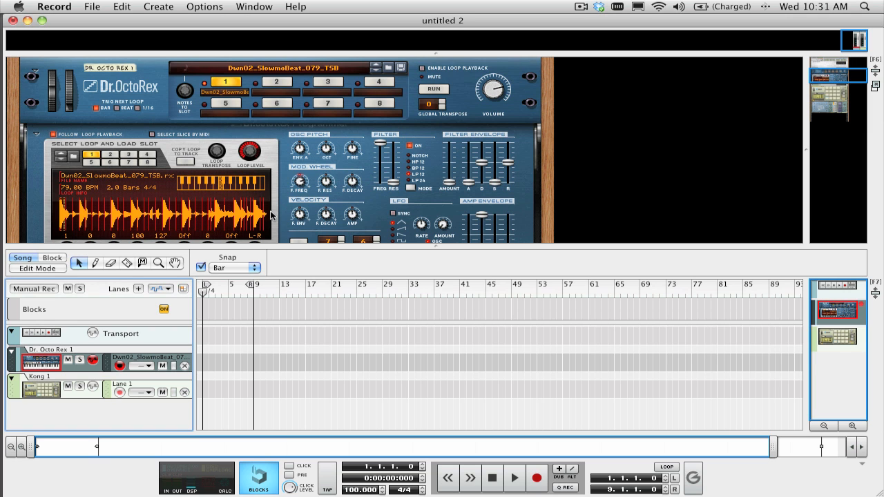
Step: Enlarge the rack area and look over the Dr. Octo Rex 1 and Kong 1 devices
scroll(270, 216, up, 3)
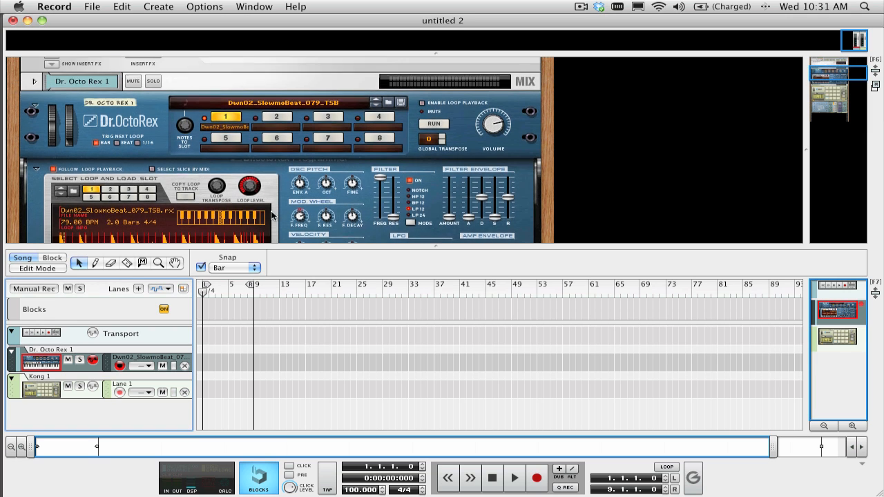
scroll(270, 216, down, 3)
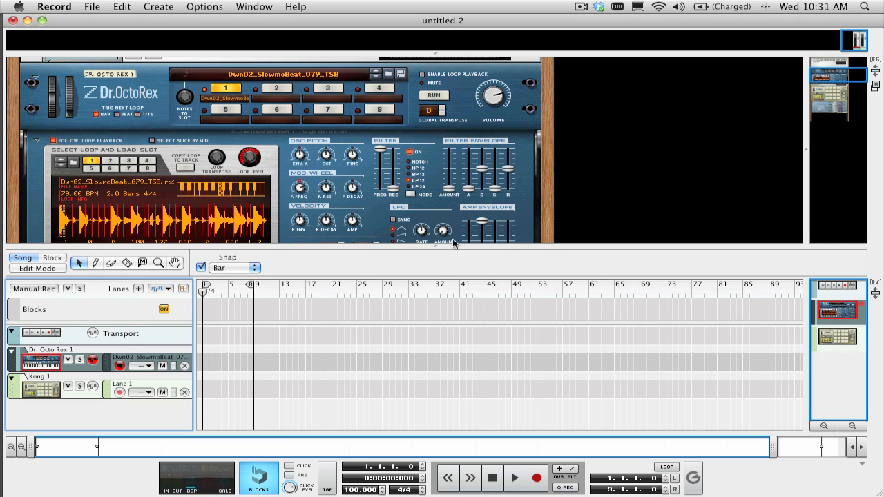
drag(426, 245, 430, 343)
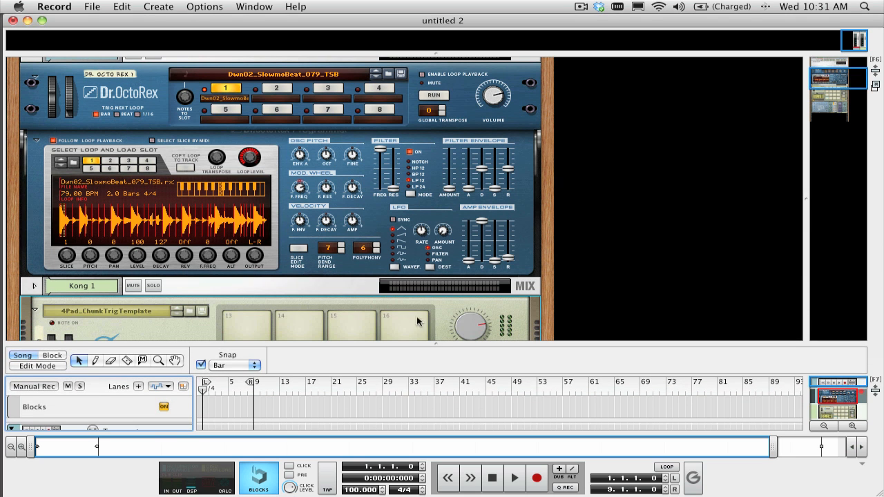
scroll(238, 185, down, 3)
scroll(237, 185, down, 7)
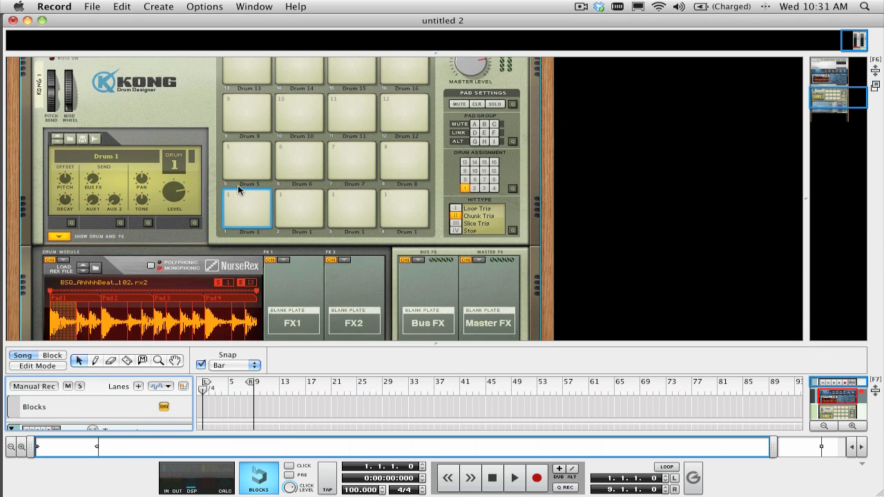
scroll(237, 185, up, 10)
scroll(237, 185, up, 4)
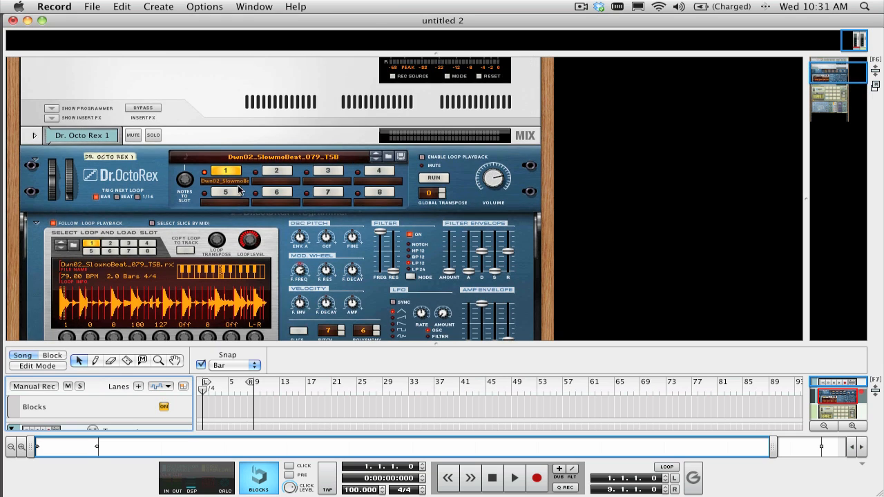
Step: Copy the slot 1 loop of Dr. Octo Rex 1 to its track and start playback
scroll(237, 185, down, 2)
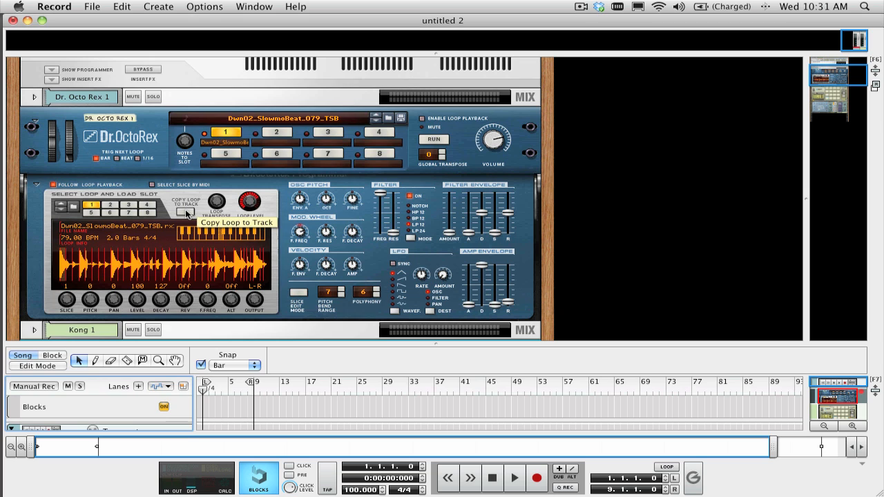
click(185, 212)
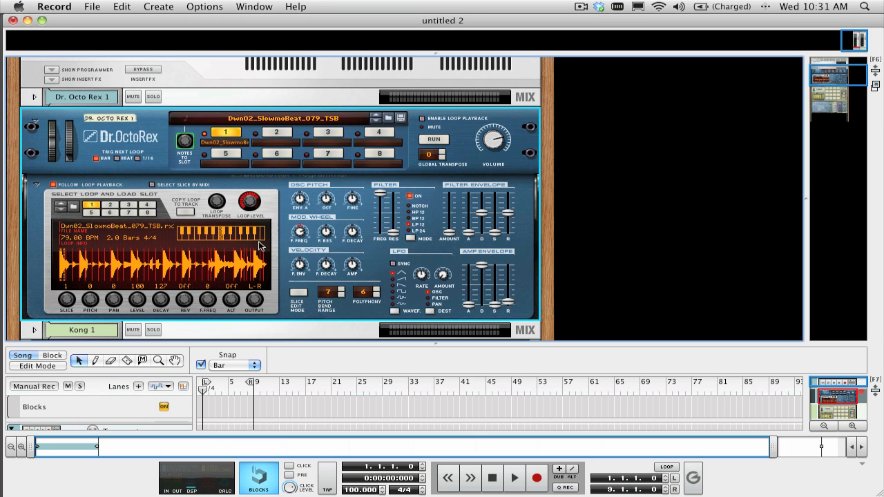
key(space)
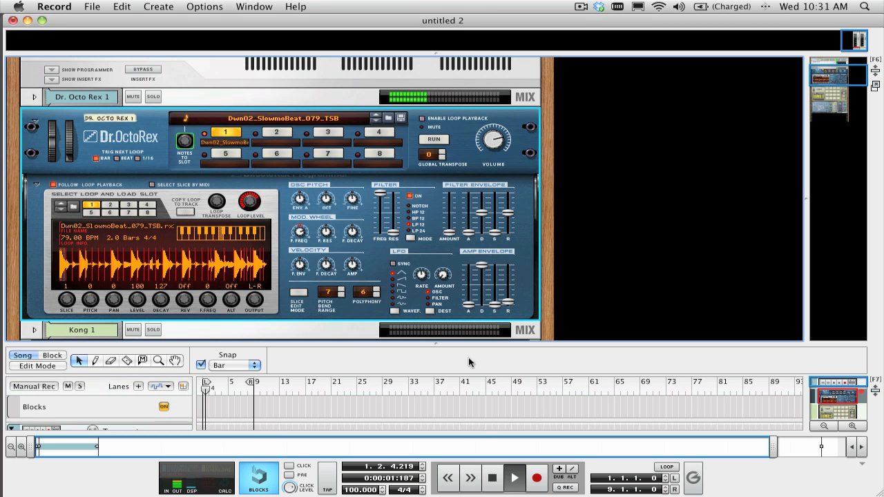
Step: Enlarge the sequencer area to show the copied loop clips, and stop playback with a return to the song start
scroll(318, 218, down, 3)
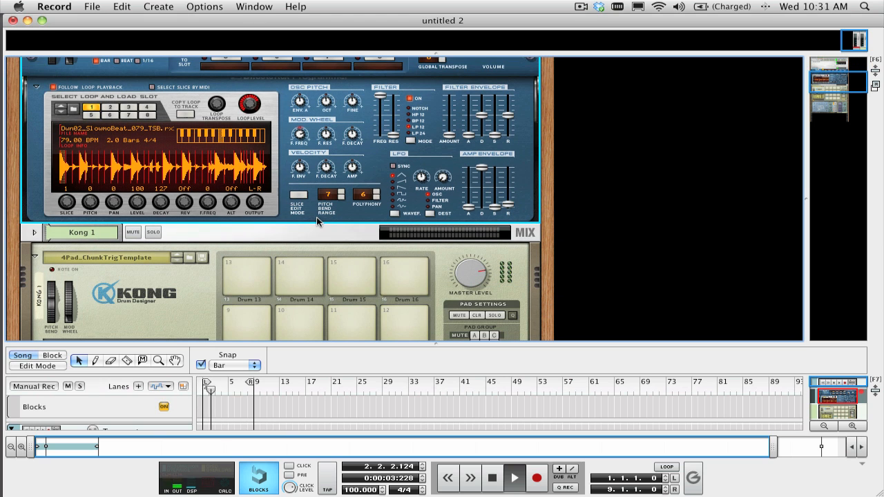
scroll(322, 214, up, 2)
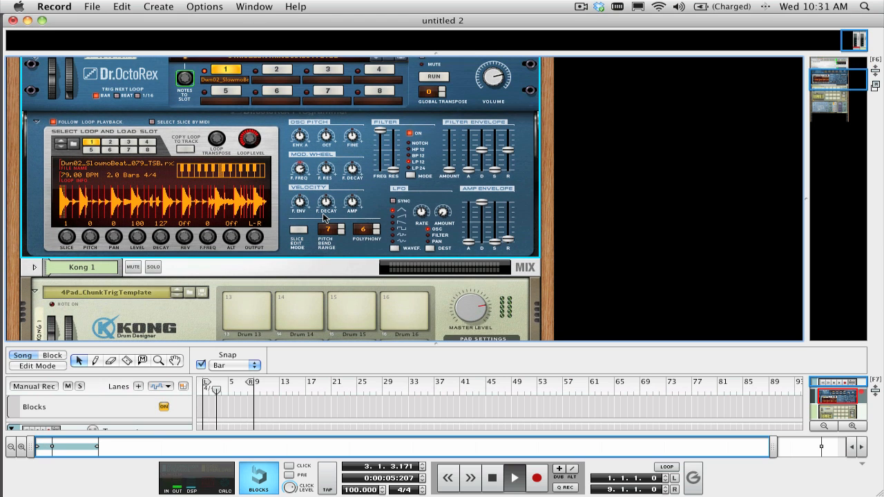
scroll(323, 217, down, 4)
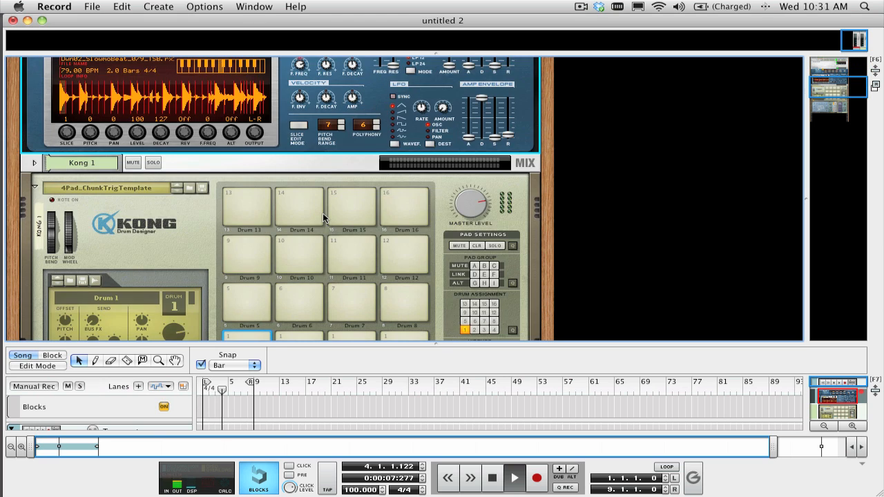
drag(434, 342, 434, 294)
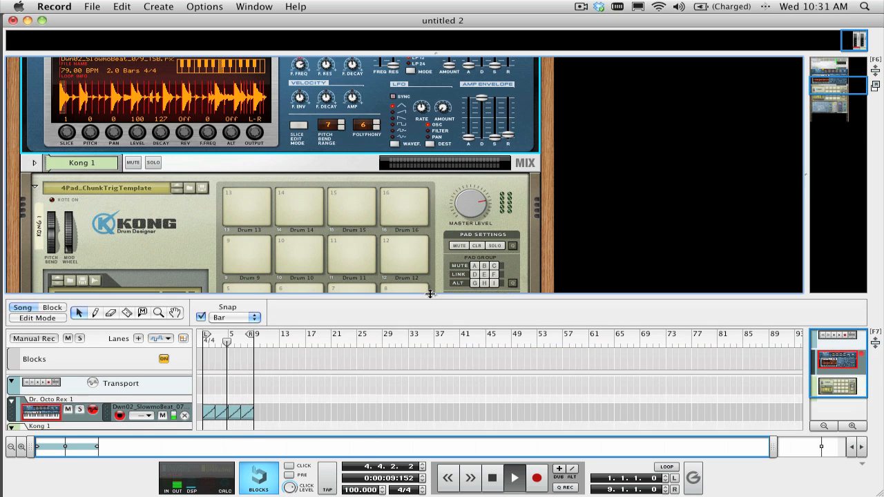
double_click(492, 478)
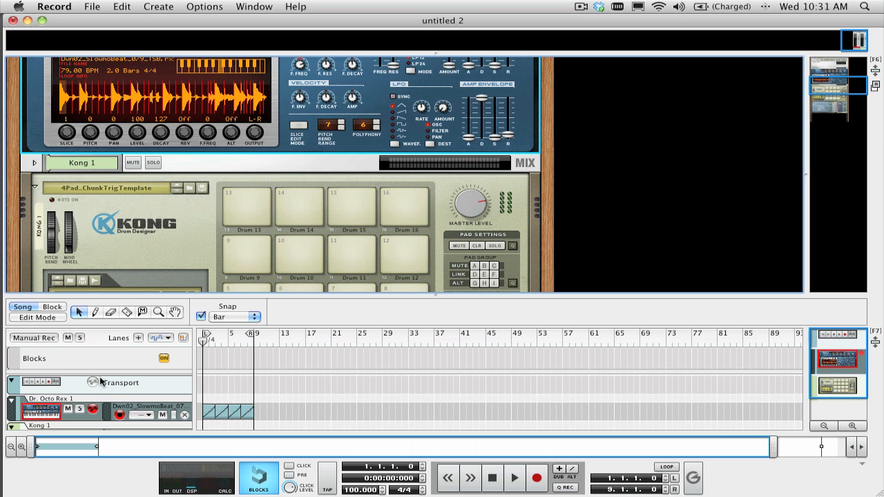
Step: Select the Kong 1 track and examine its NurseRex module in comparison with the Dr. Octo Rex loop player
scroll(101, 391, down, 1)
click(83, 427)
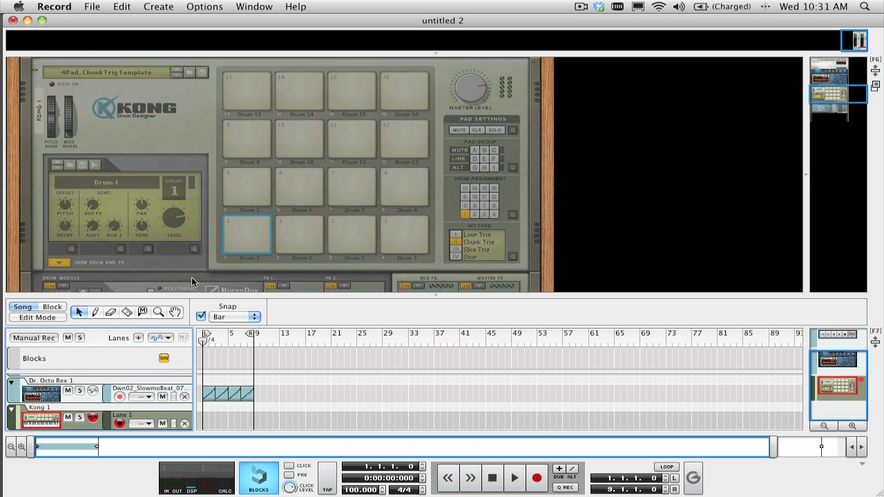
scroll(227, 215, down, 5)
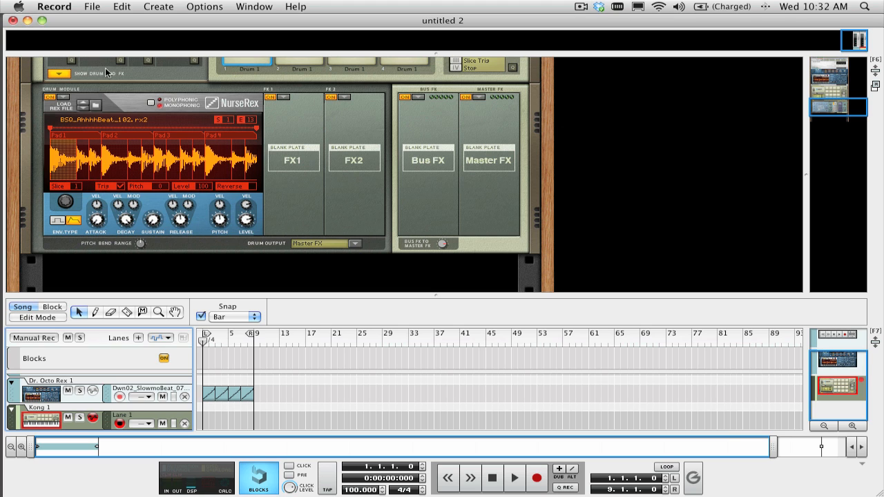
scroll(254, 144, up, 2)
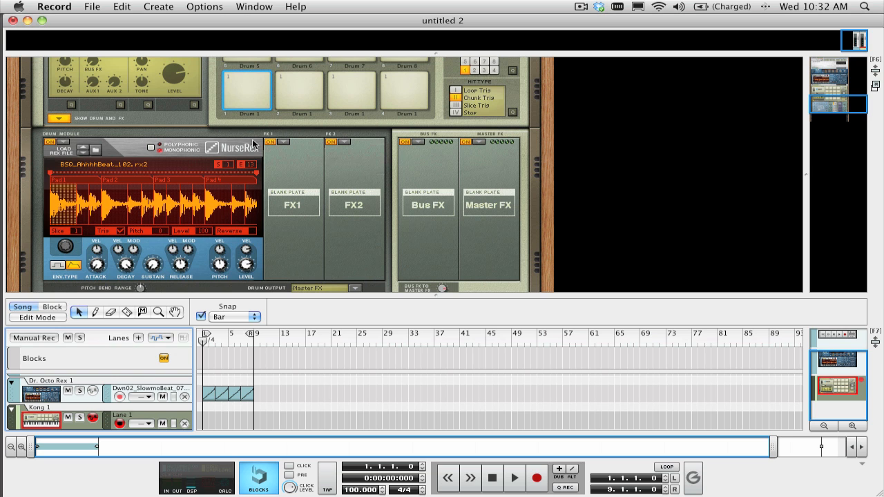
scroll(253, 144, up, 10)
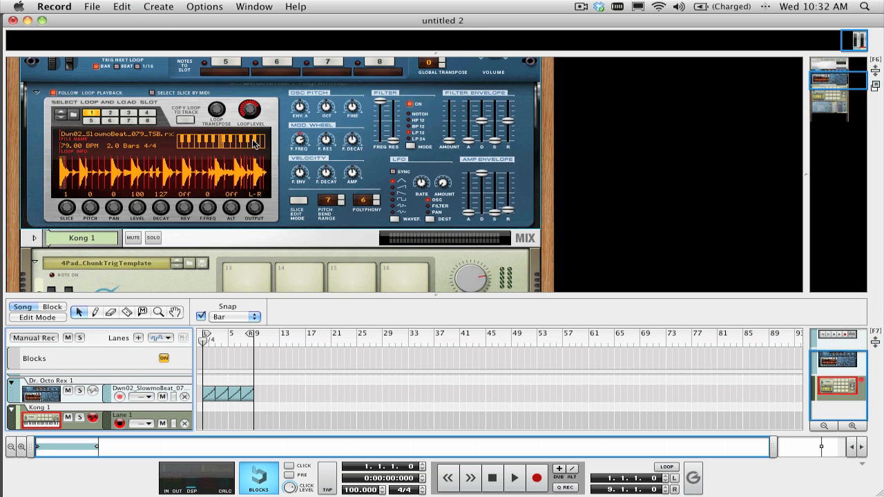
scroll(252, 142, down, 15)
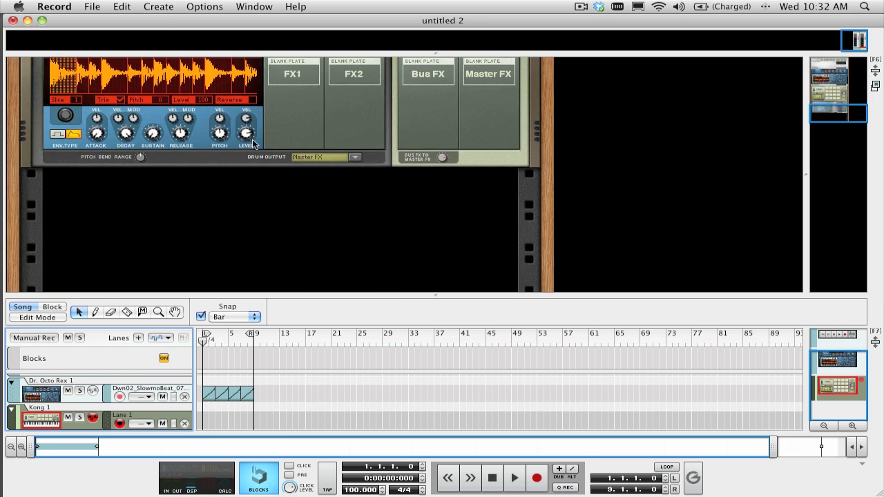
scroll(252, 142, up, 10)
scroll(253, 144, up, 12)
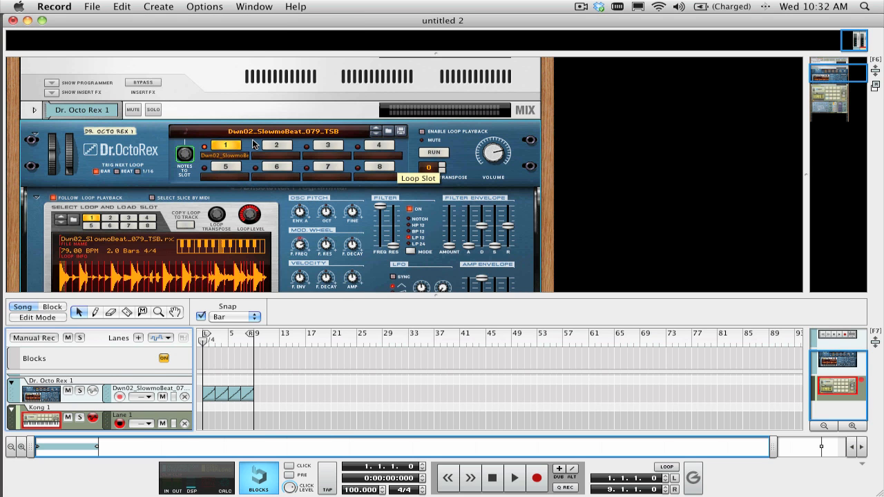
Step: Create a second Kong Drum Designer and set the drum module of its Drum 1 to Nurse Rex Loop Player
scroll(253, 143, down, 8)
click(158, 6)
click(194, 229)
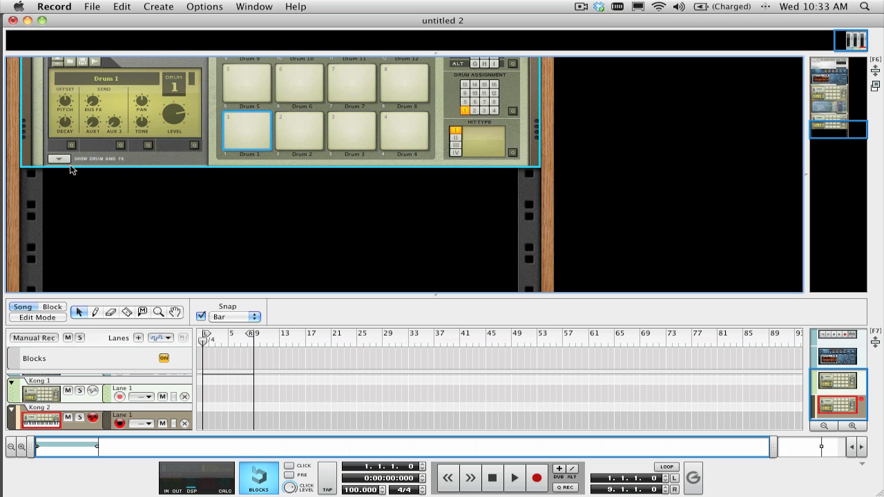
click(59, 159)
click(60, 182)
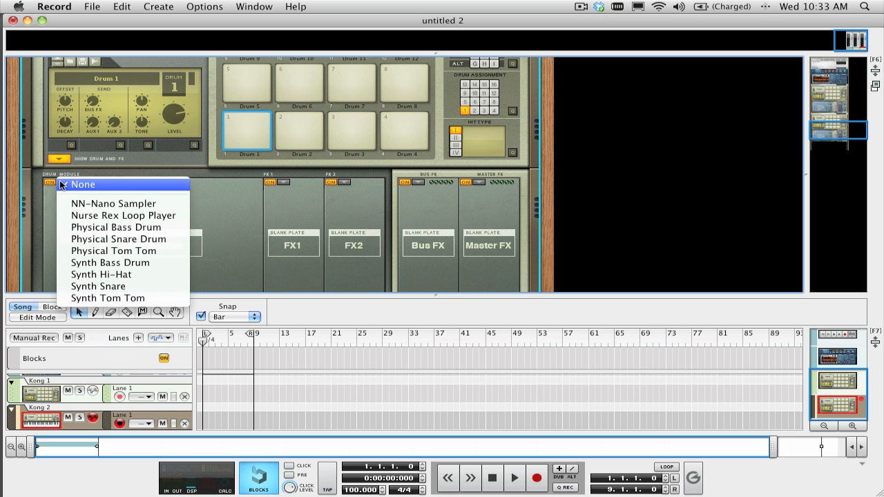
click(103, 216)
Step: Load the REX file BSQ_AhhhhBeat_102.rx2 from the Beats folder into the NurseRex module of Kong 2
click(96, 192)
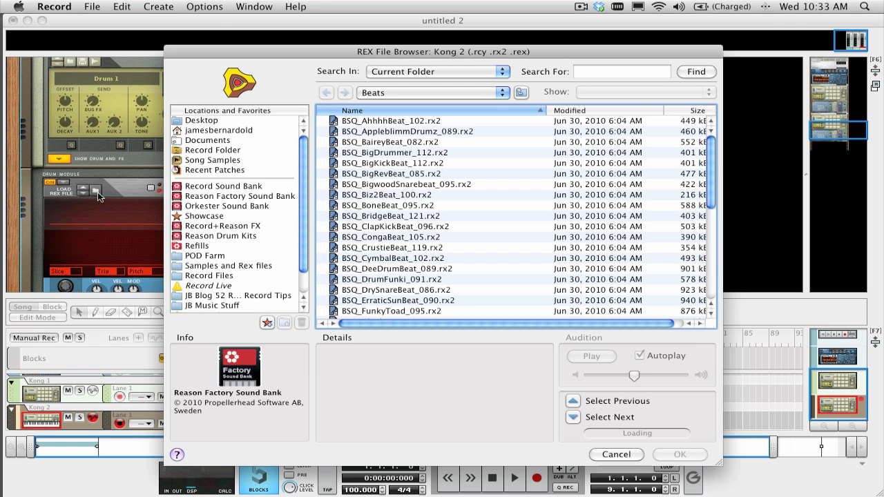
click(370, 124)
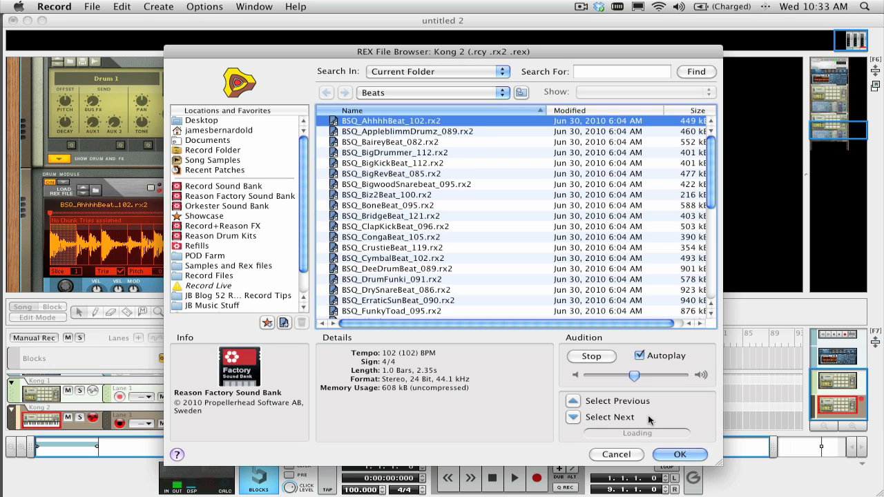
click(680, 455)
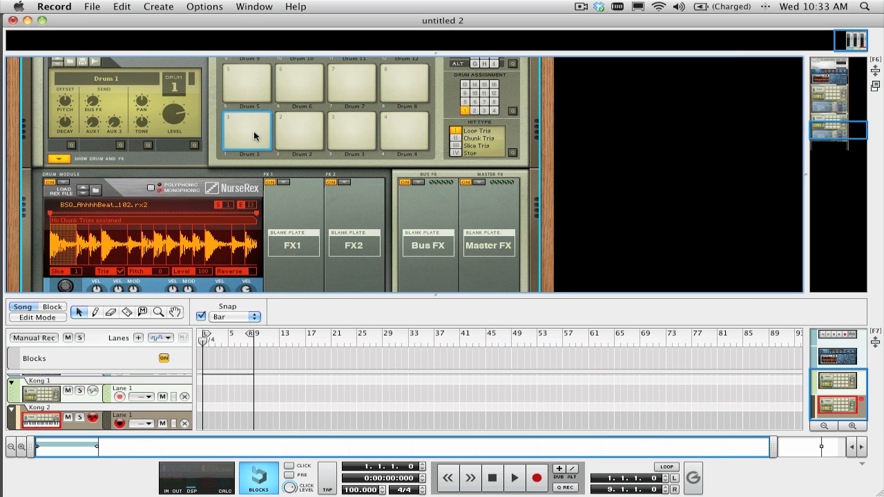
Step: Audition the loaded loop several times from pad 1 of Kong 2
click(242, 115)
click(242, 116)
click(242, 115)
click(242, 116)
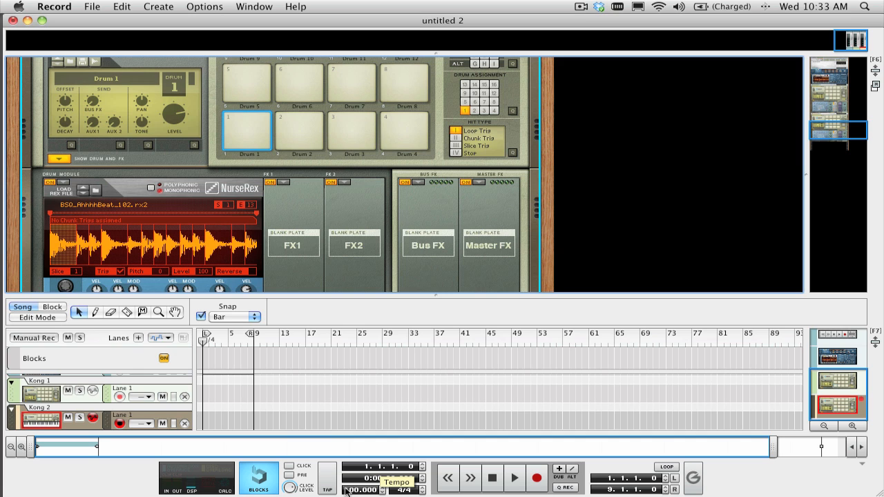
Step: Set the song tempo to 113 and audition the pad 1 loop at that speed
drag(346, 488, 342, 448)
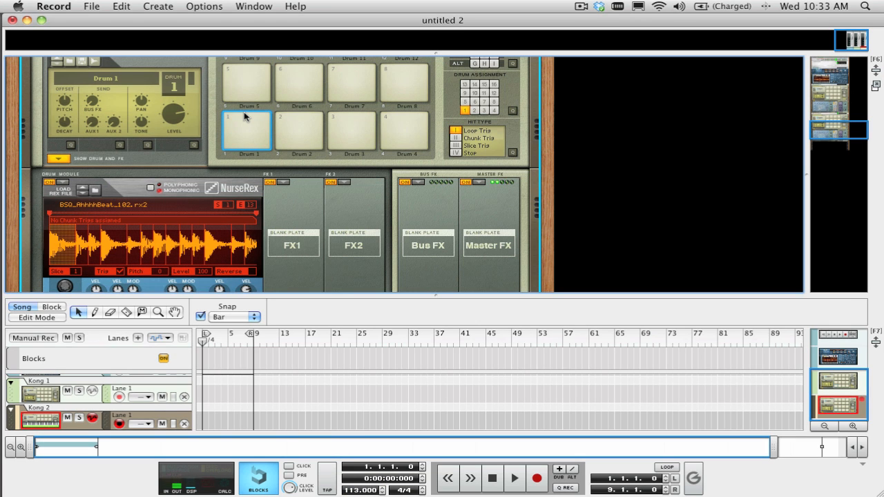
click(244, 116)
click(243, 117)
click(244, 116)
click(244, 117)
Step: Set the song tempo to 100
double_click(356, 492)
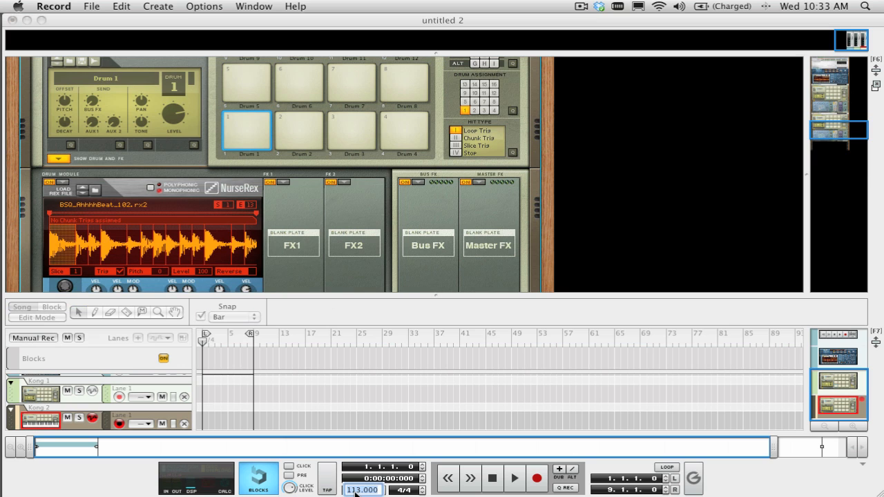
text(1)
key(Return)
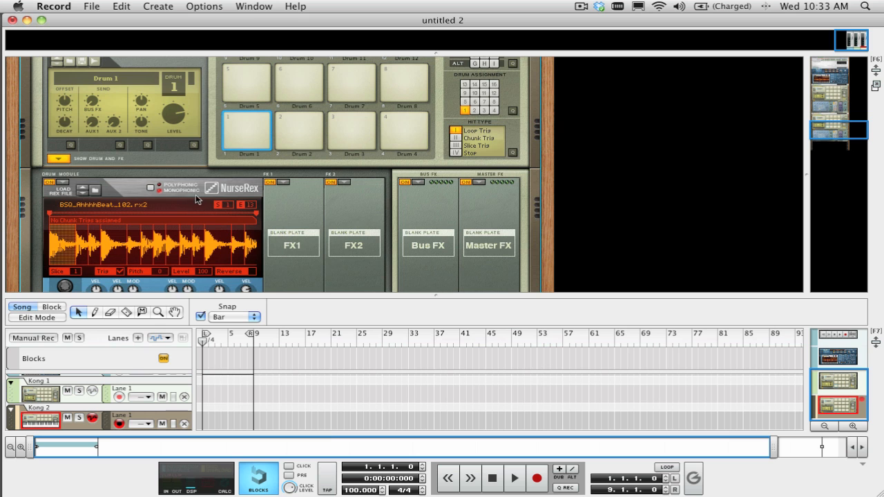
Step: Assign pads 2, 3 and 4 of Kong 2 to drum 1
scroll(195, 194, up, 5)
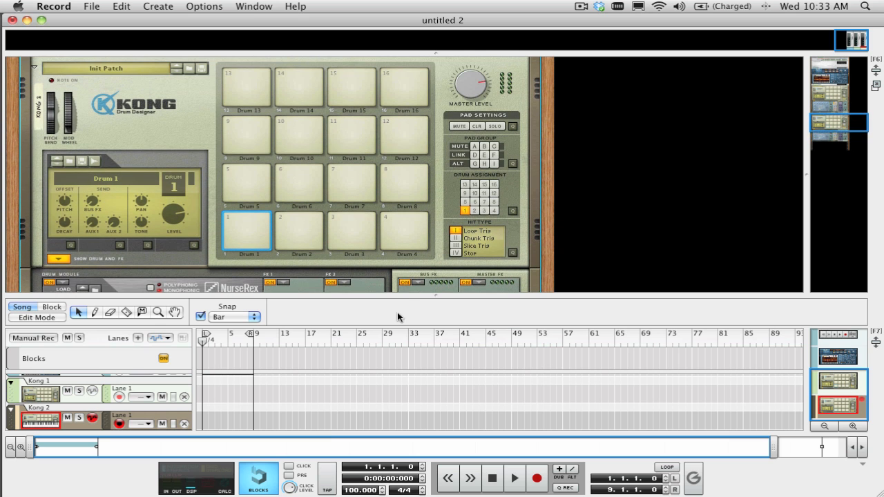
drag(438, 297, 438, 321)
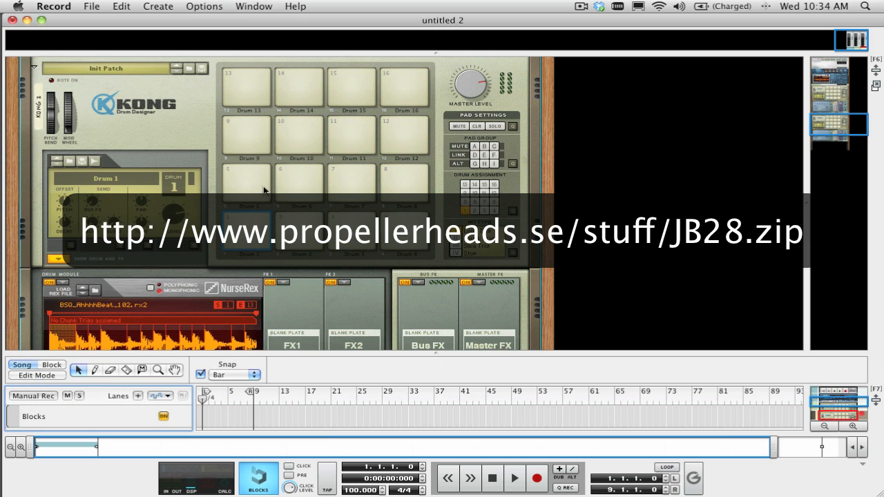
scroll(275, 188, down, 3)
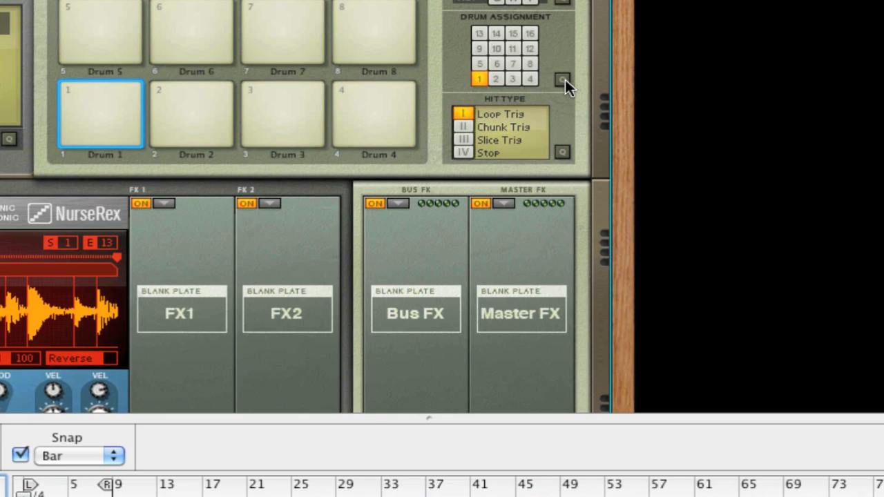
click(564, 80)
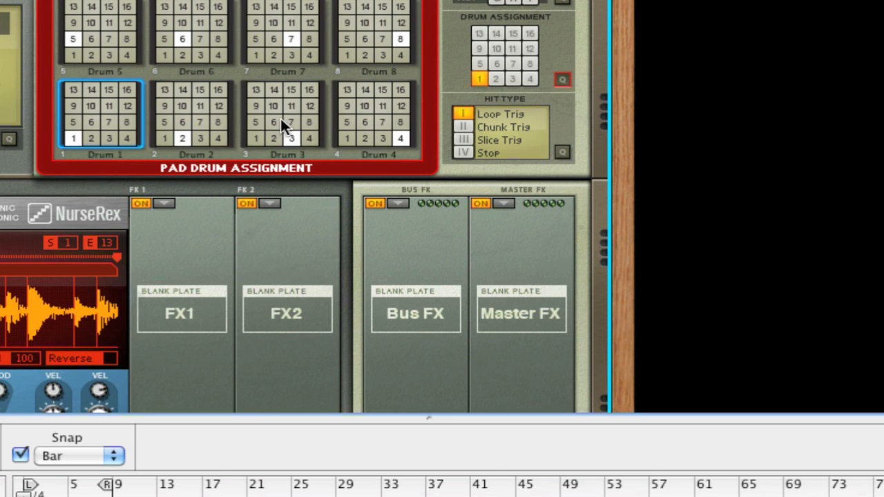
click(165, 138)
click(255, 138)
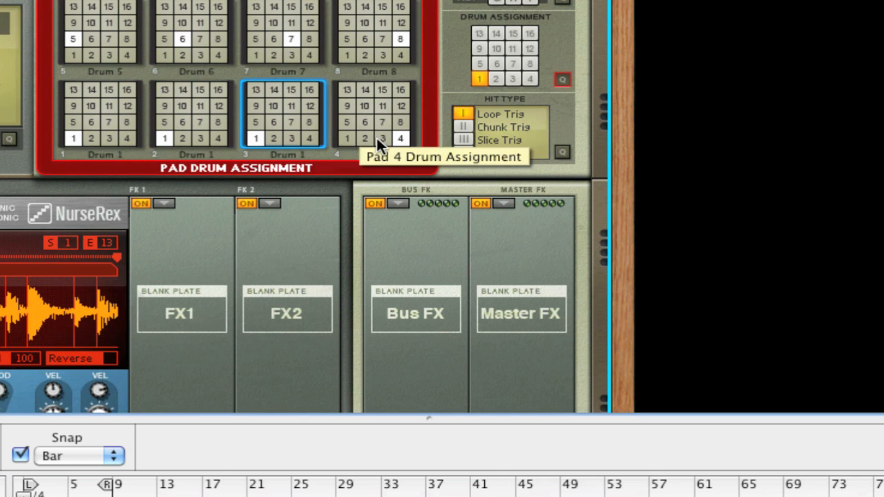
click(350, 143)
click(561, 80)
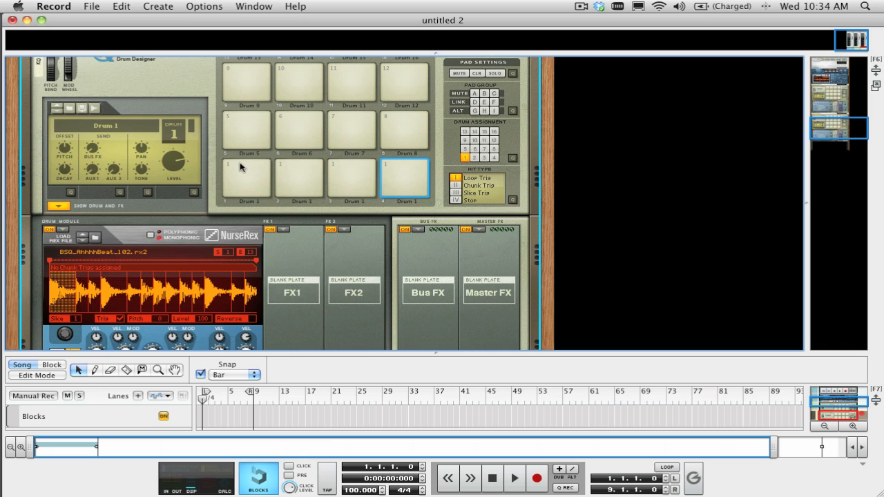
Step: Audition the loop from each of pads 1 to 4 of Kong 2
click(240, 166)
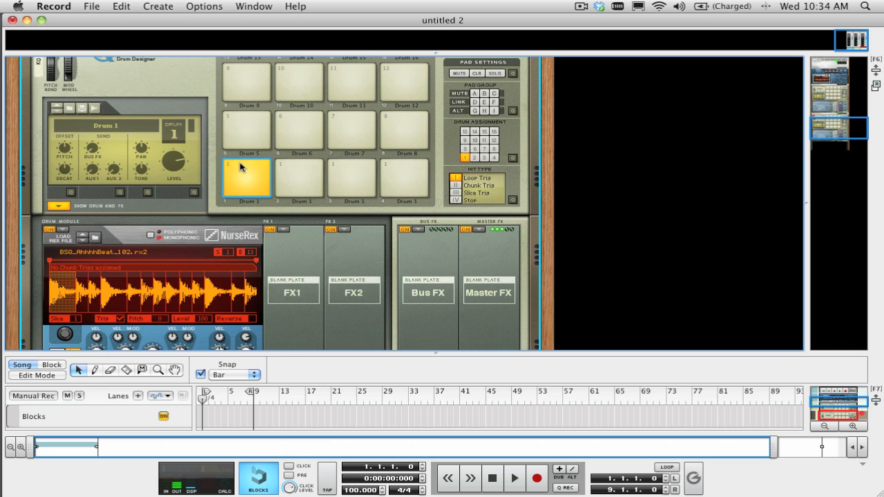
click(297, 165)
click(350, 162)
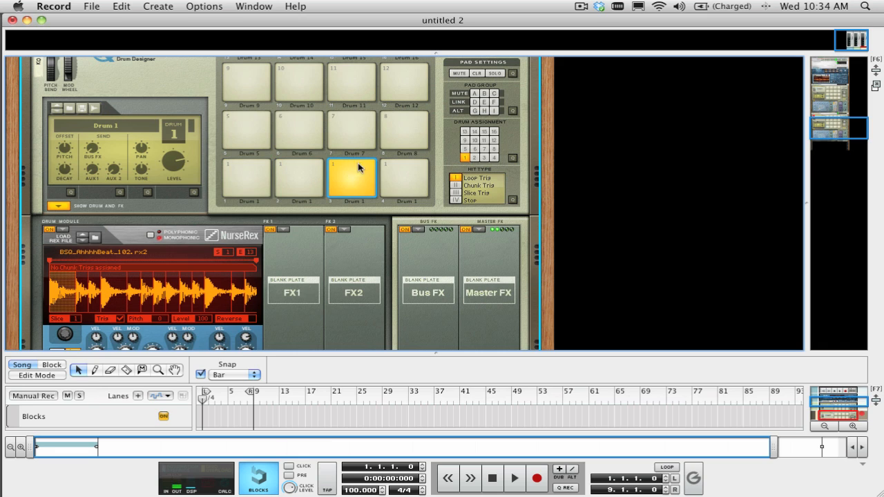
click(412, 163)
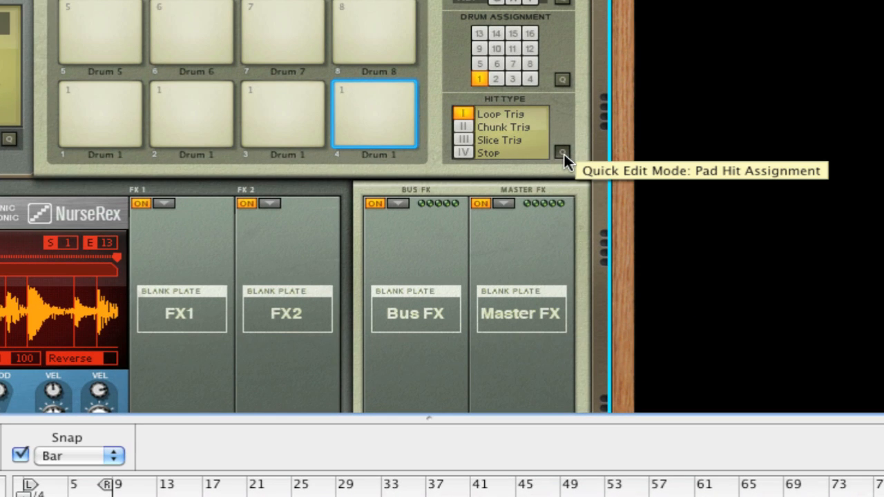
Step: Set the hit type of pads 1 to 4 to Chunk Trig
click(512, 200)
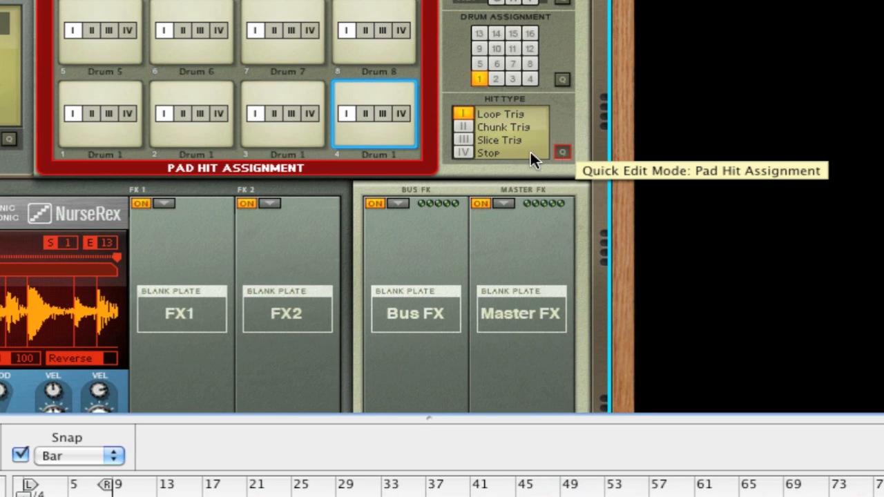
click(88, 112)
click(186, 116)
click(274, 113)
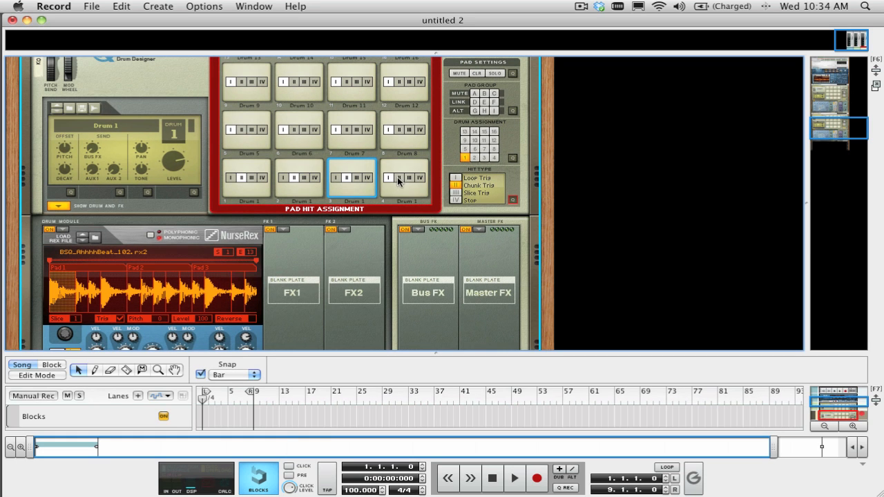
click(398, 181)
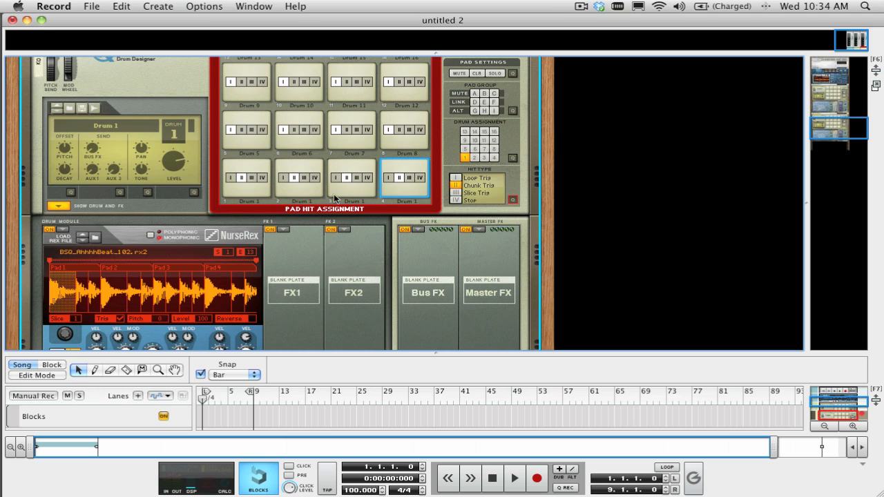
Step: Assign pads 5 to 8 of Kong 2 to drum 1
click(512, 157)
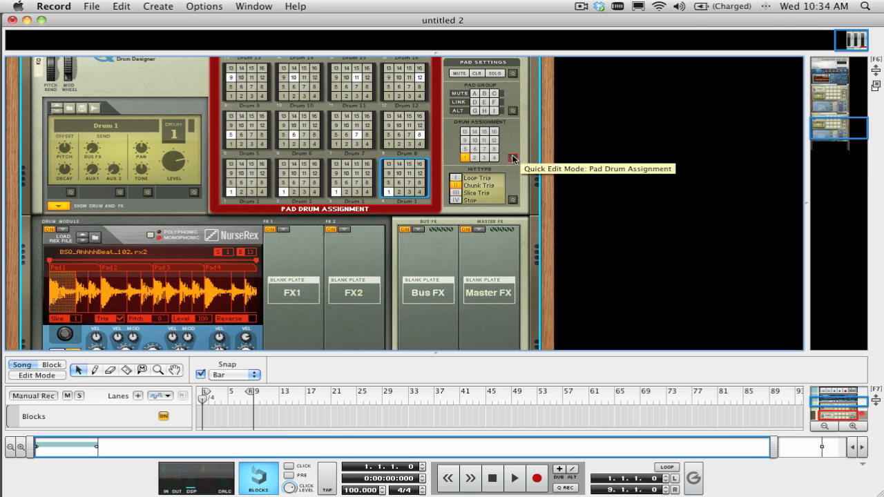
click(283, 144)
click(336, 144)
click(398, 145)
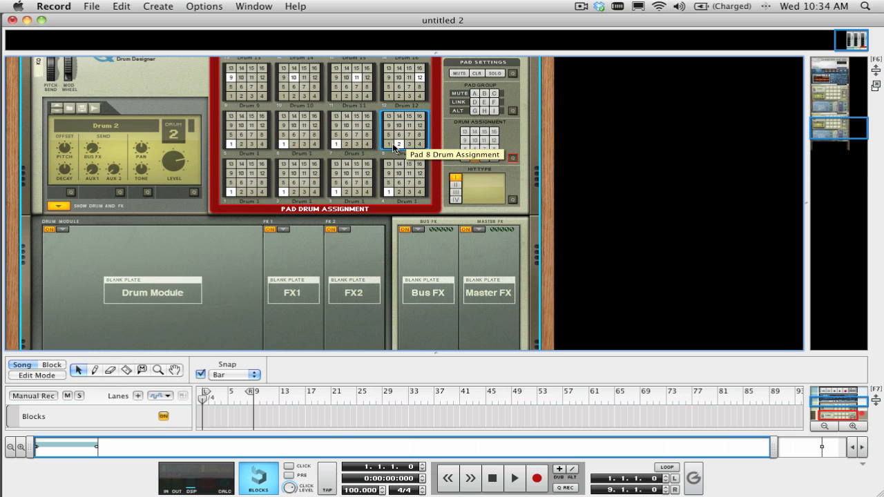
click(390, 144)
Step: Set the hit type of pads 5 to 8 to Chunk Trig
click(513, 199)
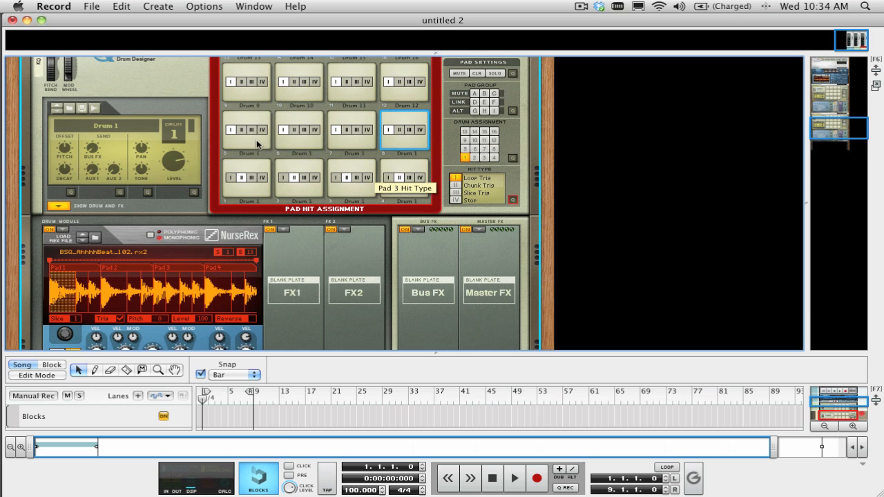
click(241, 129)
click(293, 130)
click(347, 130)
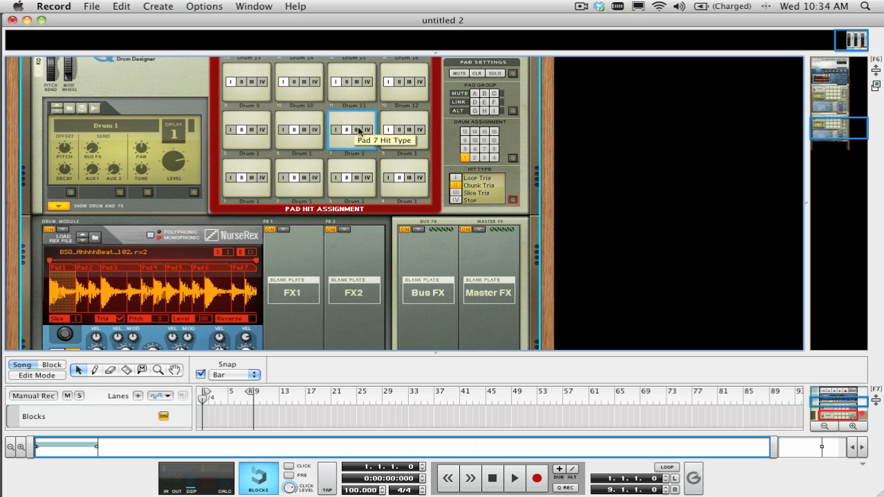
click(400, 130)
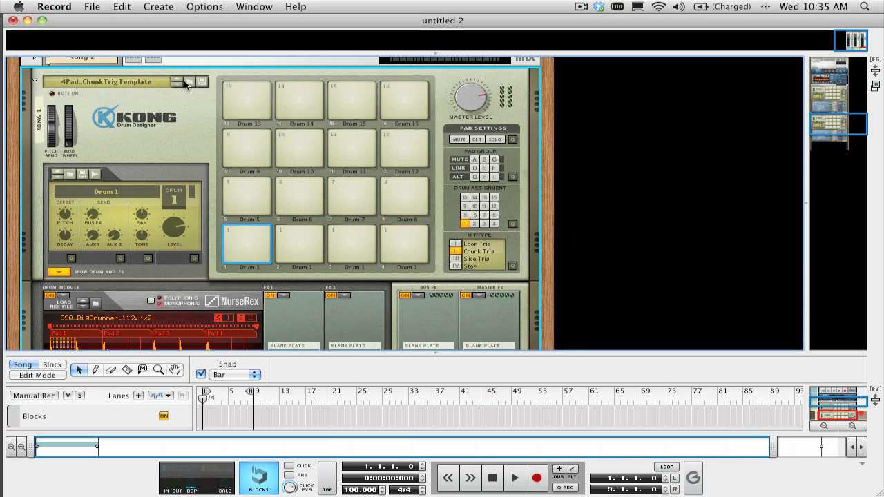
Step: Load the patch 16Pad_ChunkTrigTemplate.kong from the Kong Patches folder into Kong 2
click(187, 82)
click(366, 152)
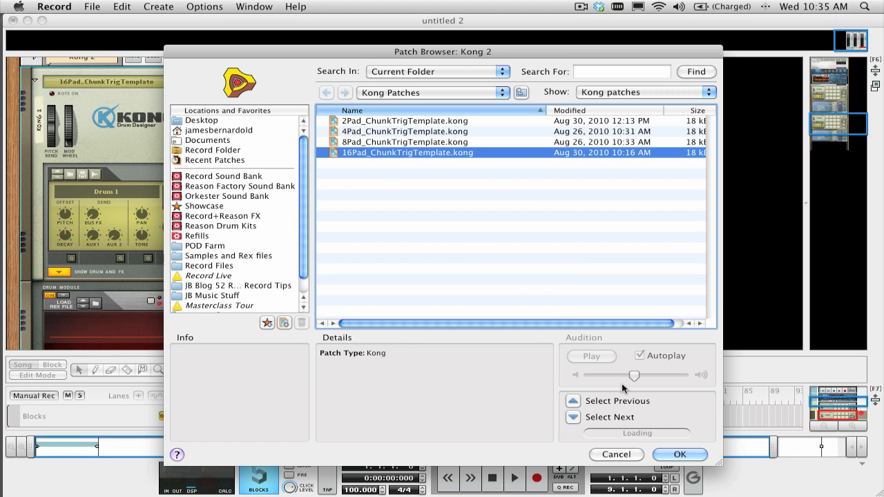
click(700, 454)
Step: Load BSQ_BridgeBeat_121.rx2 into the NurseRex module, then replace it with BSQ_AhhhhBeat_102.rx2 from the Beats folder
scroll(148, 103, down, 3)
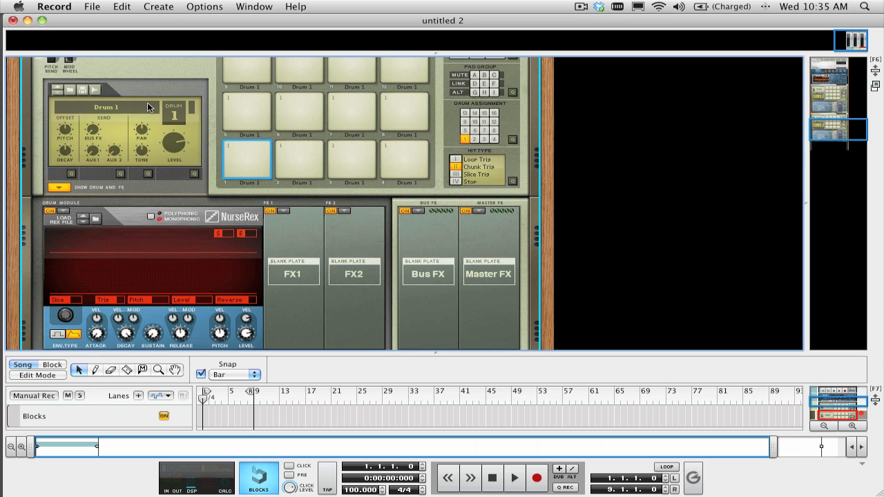
click(96, 219)
double_click(417, 216)
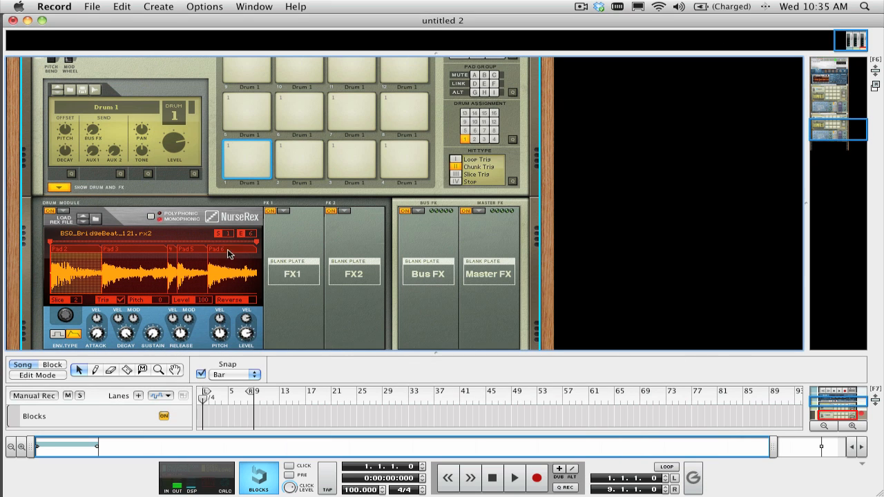
click(96, 220)
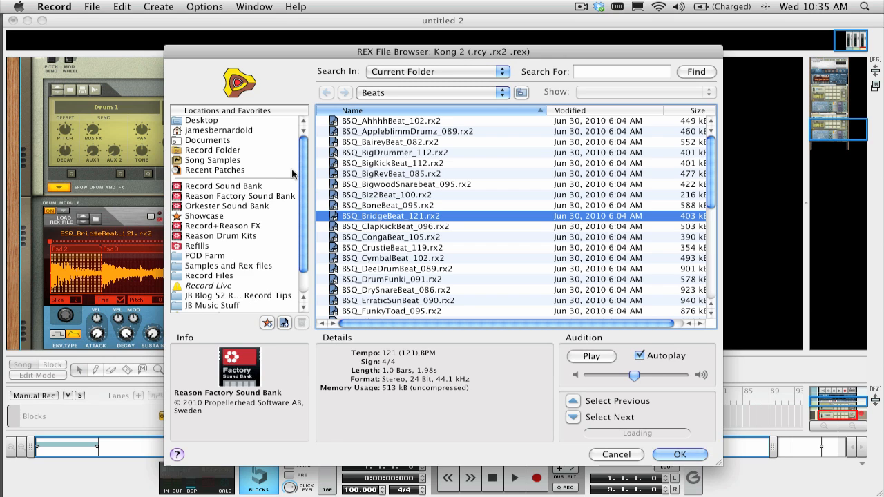
double_click(366, 120)
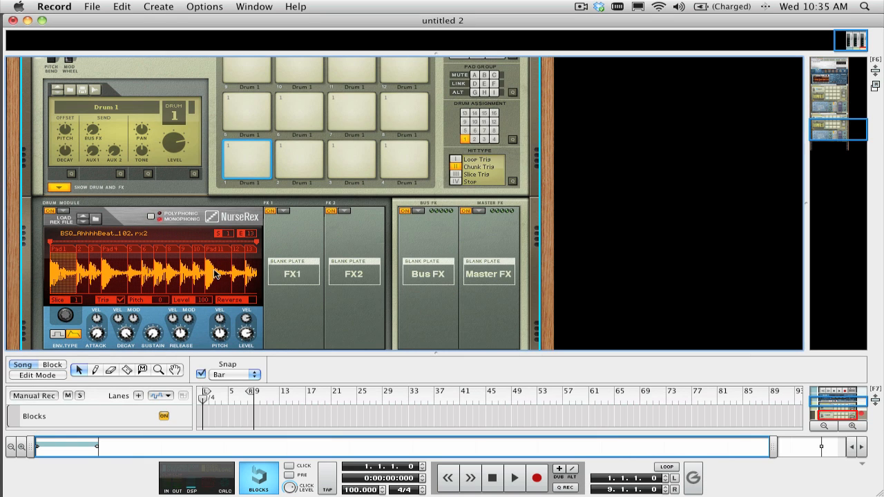
Step: Load the REX file chopin loop.rx2 from the Desktop into the empty NurseRex module and audition it from pad 1
scroll(302, 226, up, 5)
scroll(302, 226, down, 5)
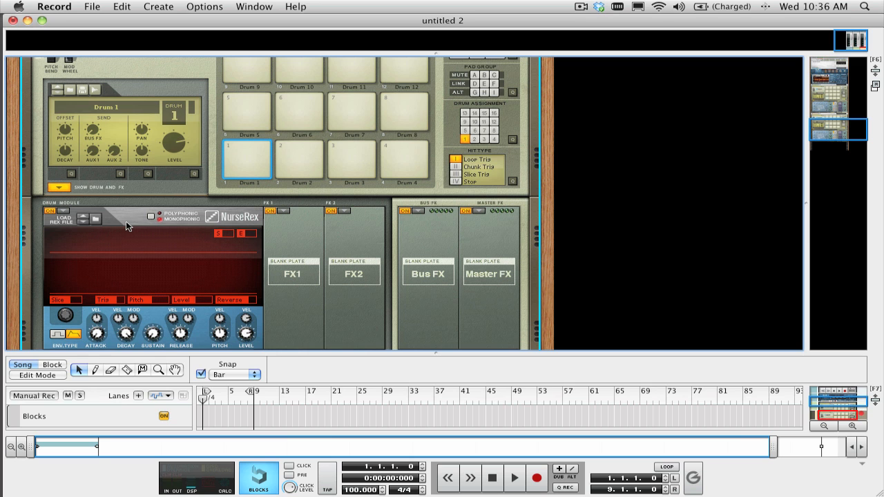
click(96, 220)
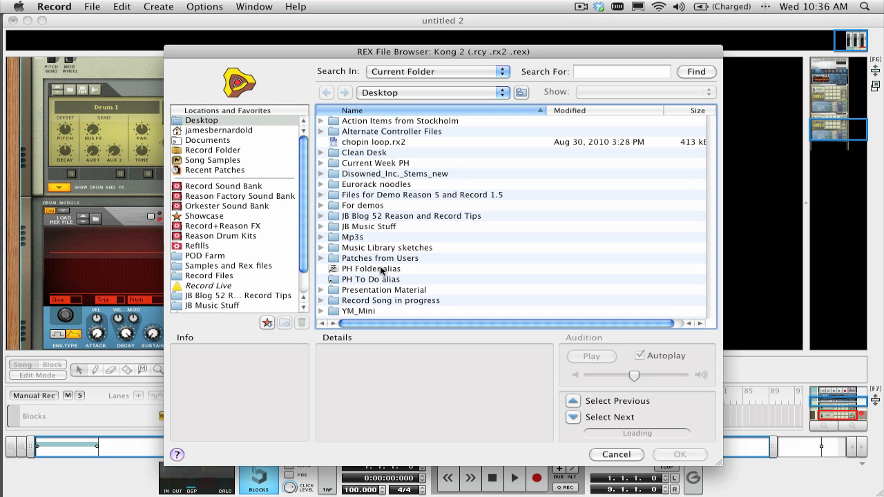
click(363, 141)
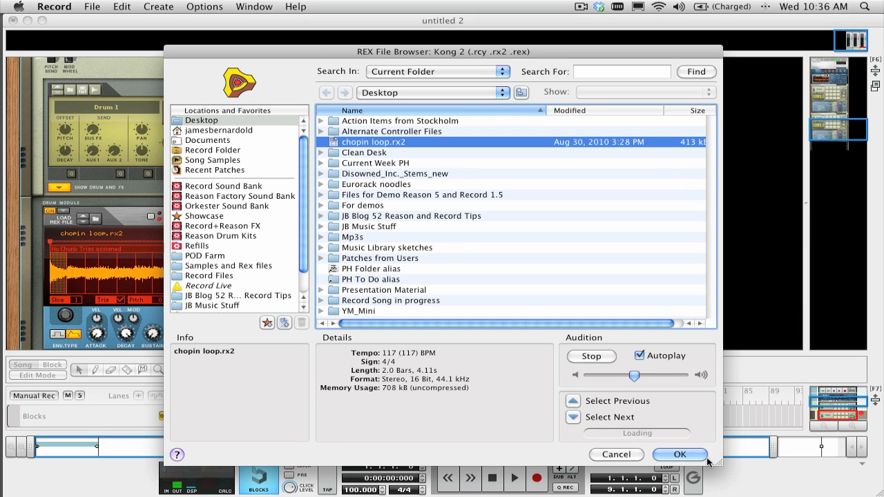
click(680, 455)
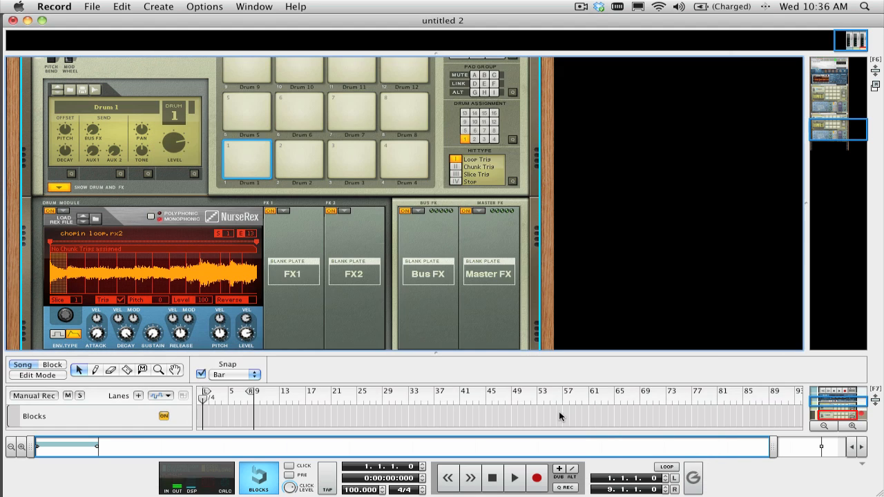
click(242, 152)
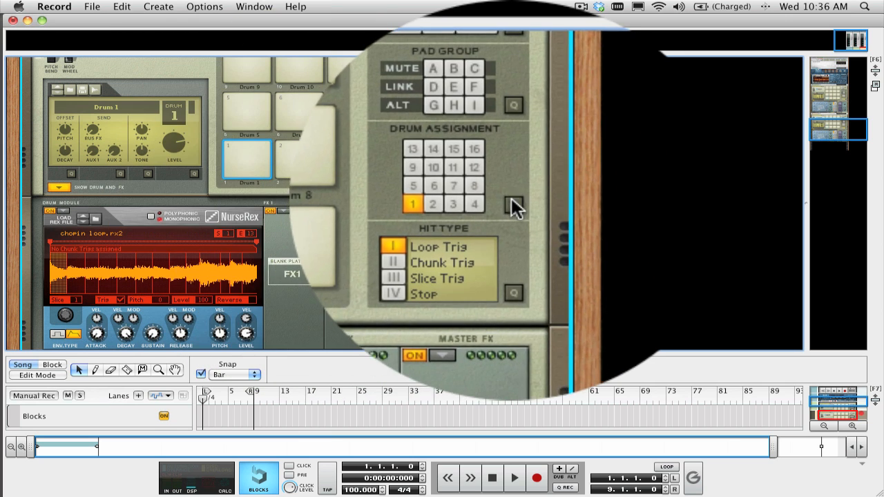
Step: Assign pads 2 to 4 to drum 1 and set the hit type of pads 1 to 4 to Chunk Trig
click(511, 203)
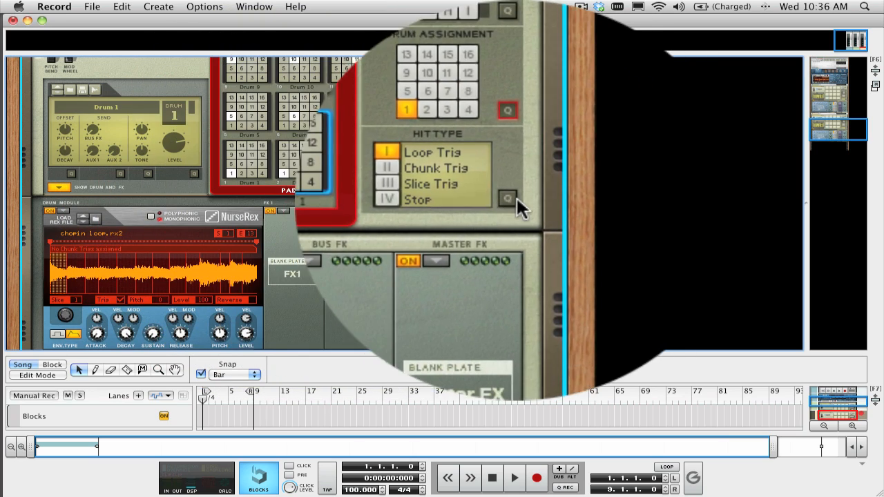
click(514, 199)
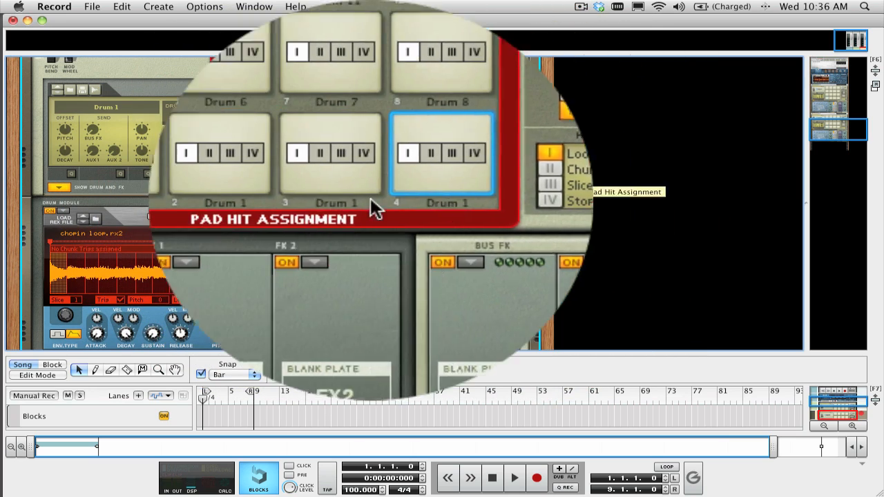
click(244, 196)
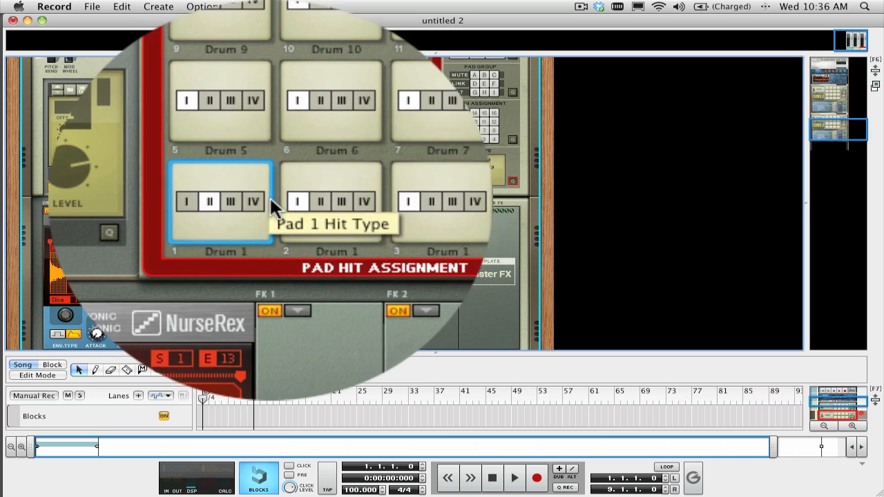
click(304, 197)
click(354, 206)
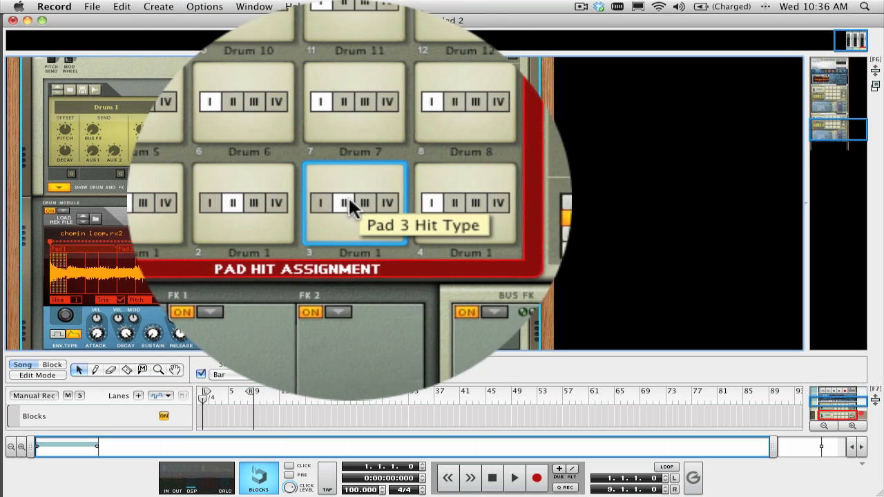
click(405, 201)
click(514, 204)
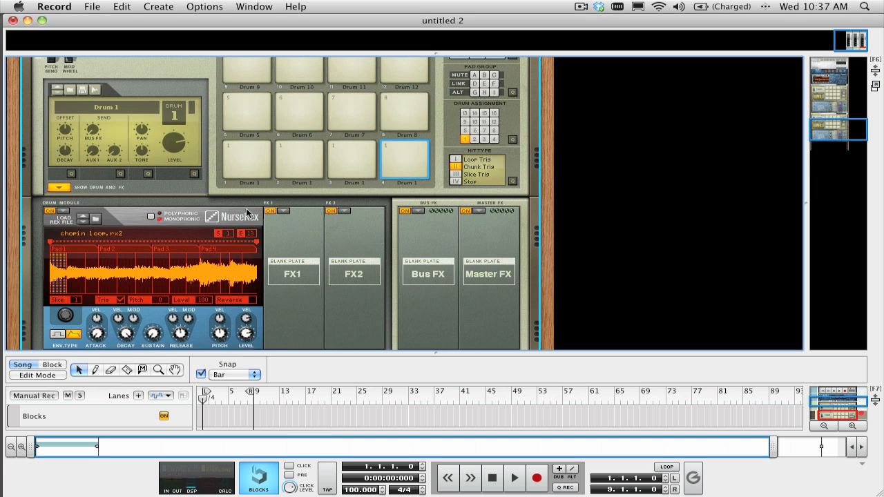
Step: Set the song tempo to 126 for playing the chopin loop chunks
drag(351, 492, 353, 482)
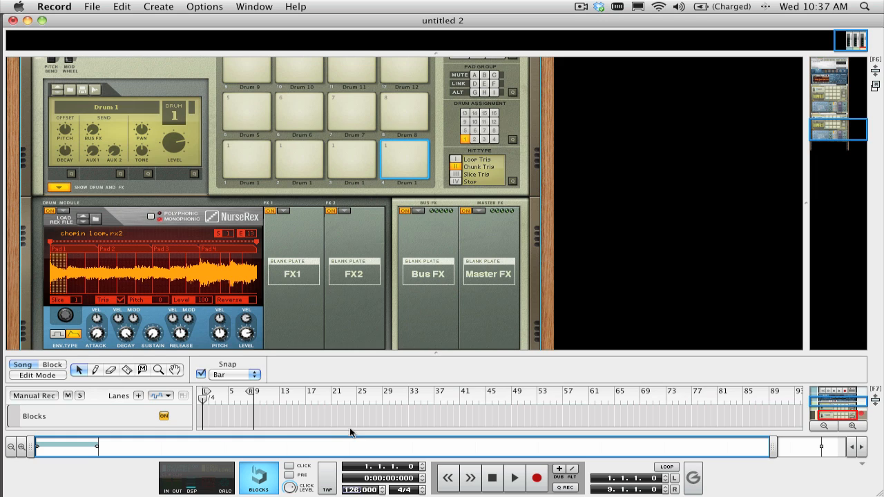
drag(349, 433, 349, 434)
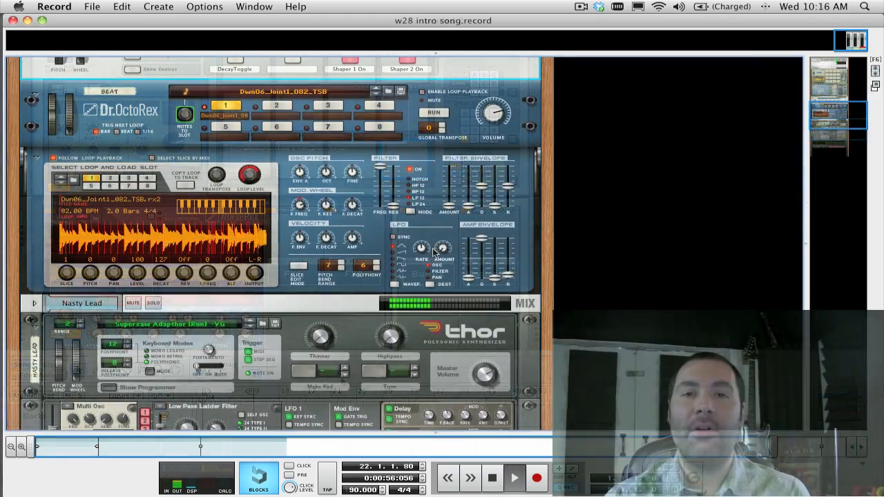
Step: Show the mixer, rack and sequencer together and view the NurseRex device while w28 intro song.record plays
scroll(433, 252, up, 5)
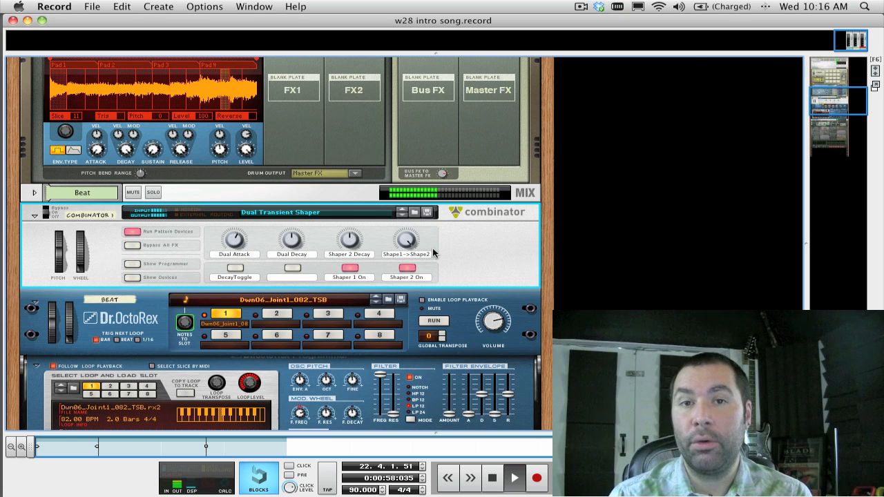
key(F5+F6+F7)
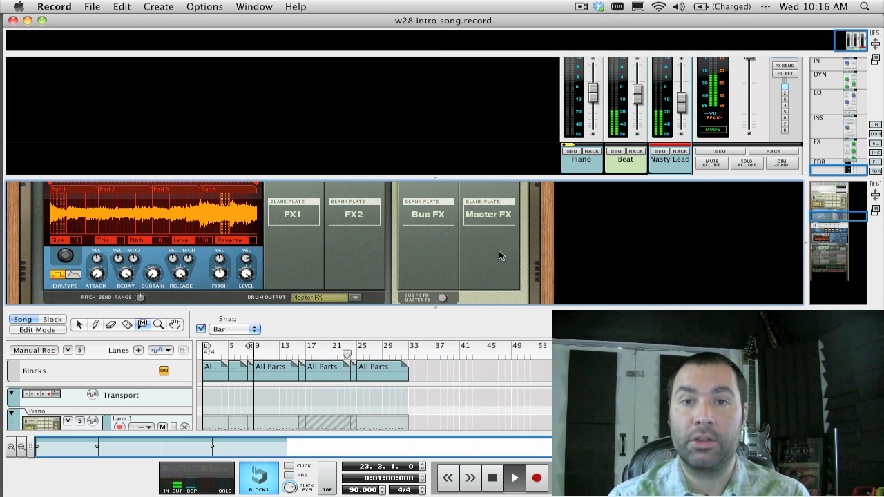
scroll(500, 253, down, 2)
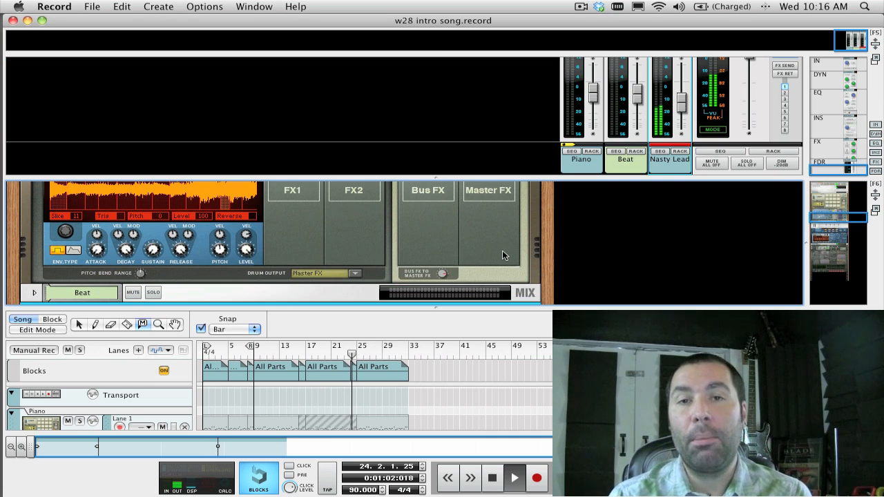